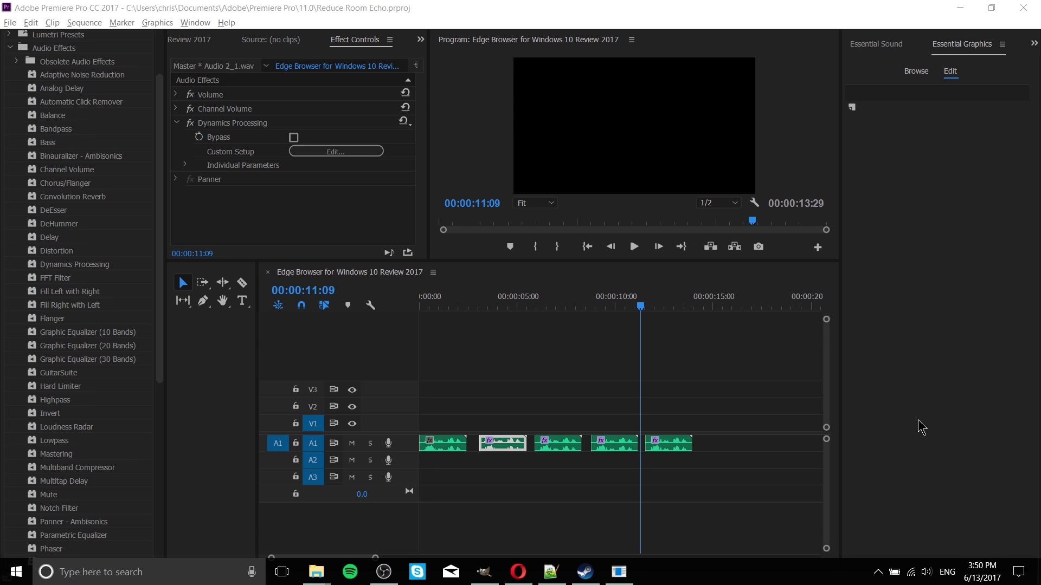
# Deselect all clips and return the playhead to the start of the sequence
pyautogui.click(476, 480)
pyautogui.press('Home')
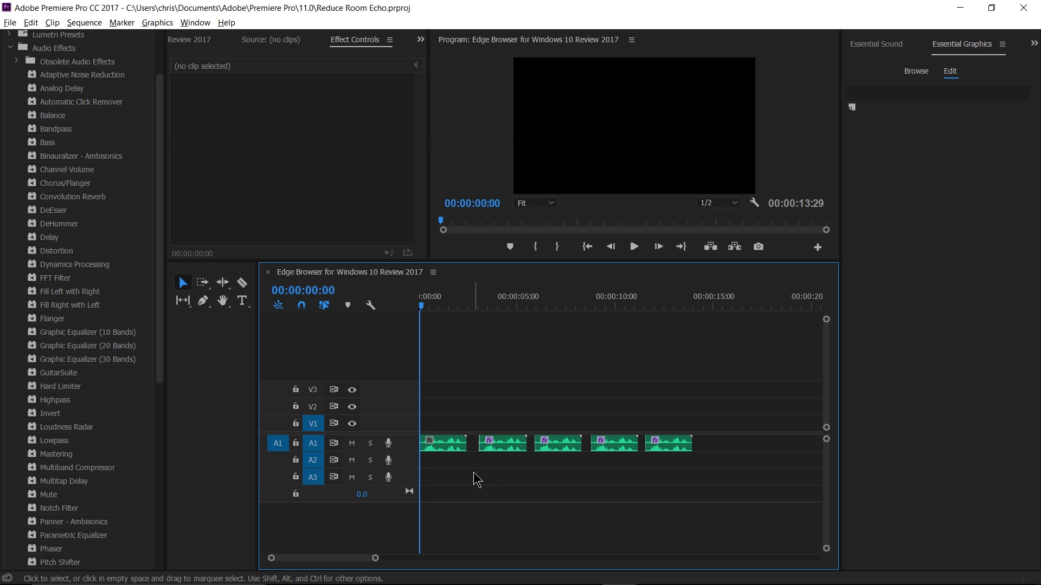
# Zoom in on the timeline and play the unprocessed first clip, stopping around 00:00:02:22
pyautogui.press('=')
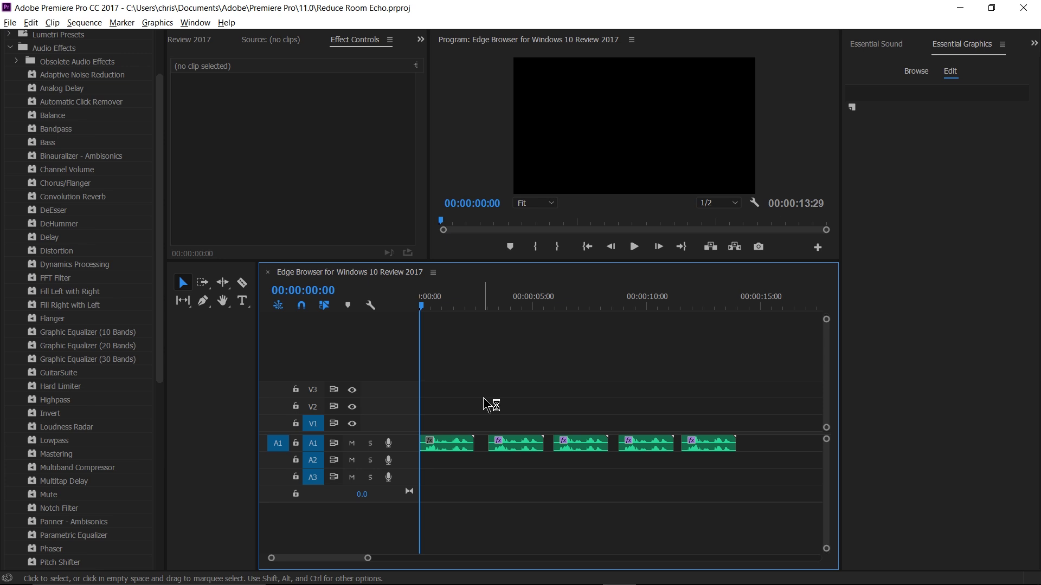
pyautogui.press('space')
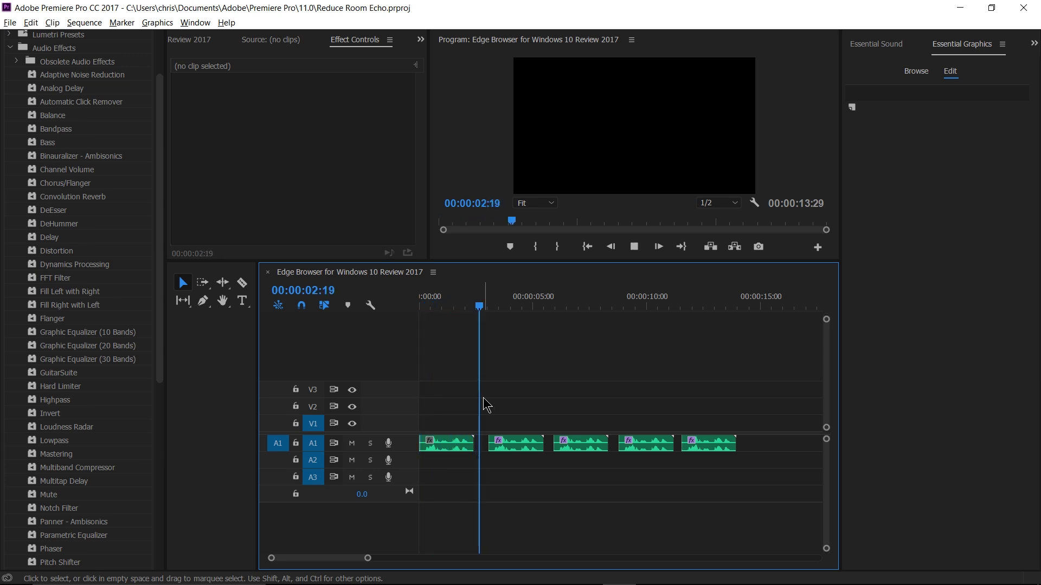
pyautogui.press('space')
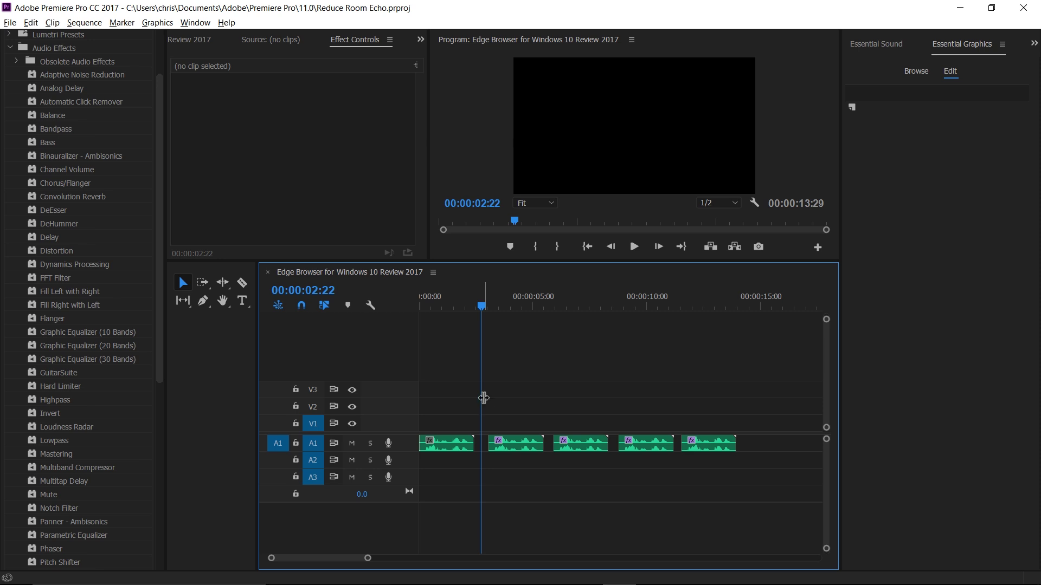
# Show the second clip's Dynamics Processing expander curve, then play that clip to hear it
pyautogui.click(512, 444)
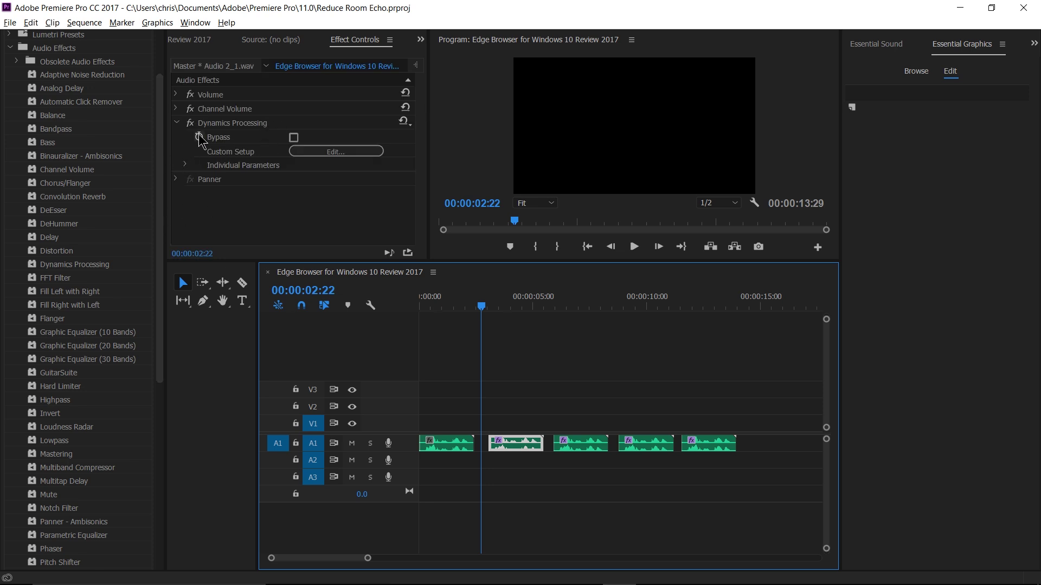
pyautogui.click(325, 152)
pyautogui.moveTo(205, 111); pyautogui.dragTo(717, 101)
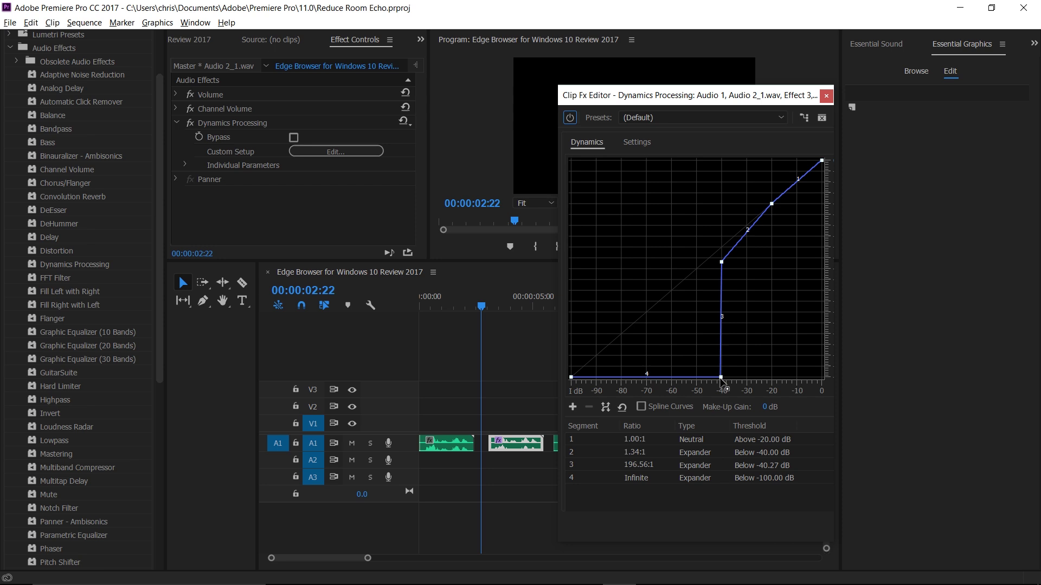
pyautogui.moveTo(722, 375)
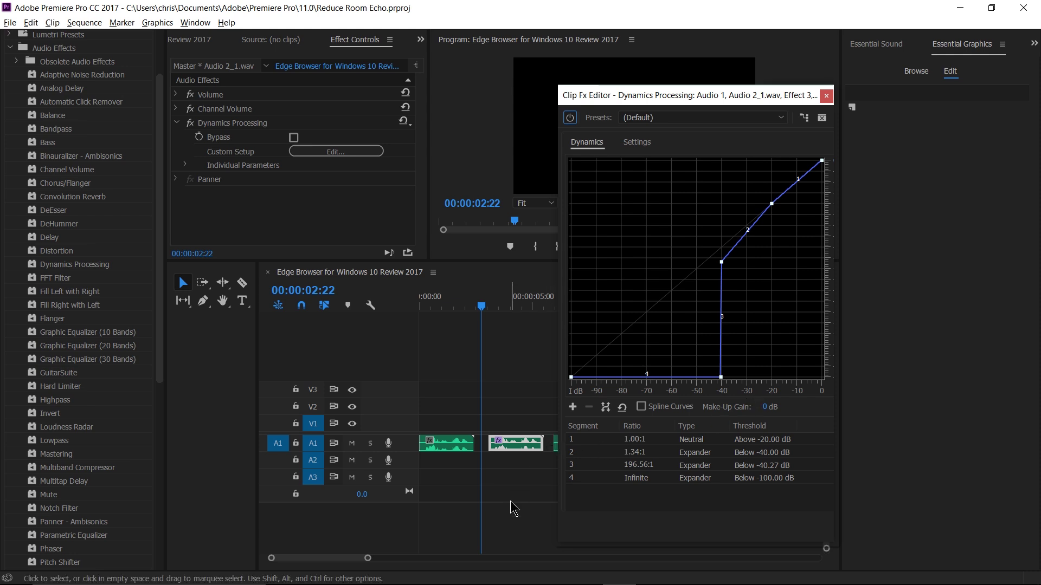
pyautogui.press('space')
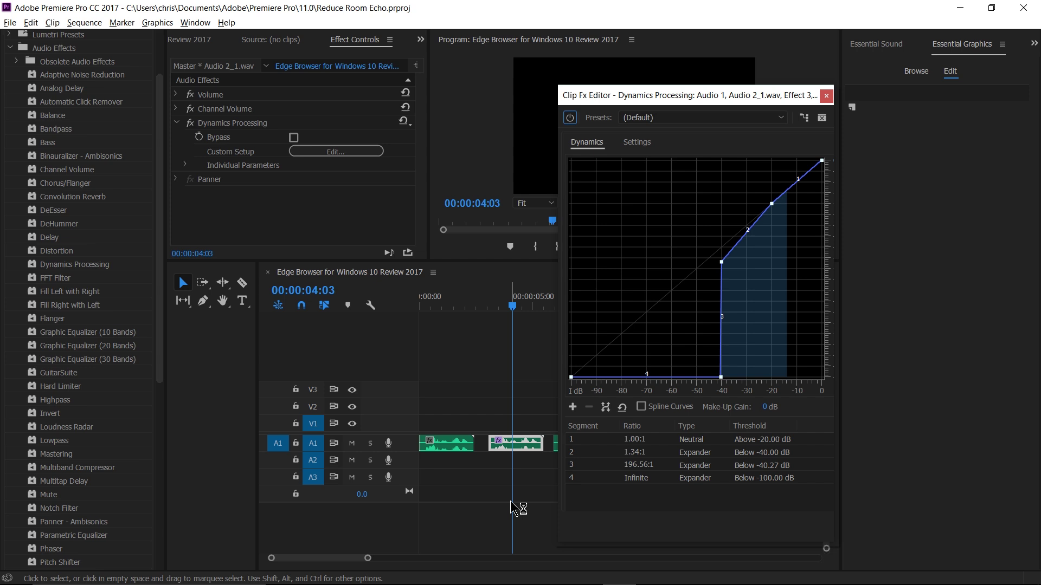
pyautogui.press('space')
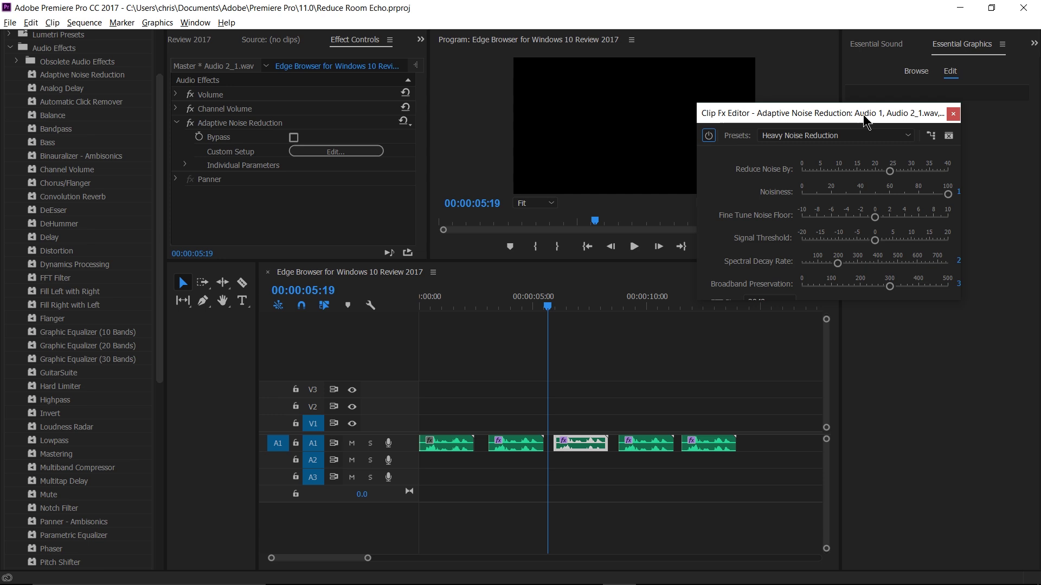
# Keep Heavy Noise Reduction on the third clip, close its editor, and play through 00:00:08:16
pyautogui.moveTo(845, 111); pyautogui.dragTo(759, 101)
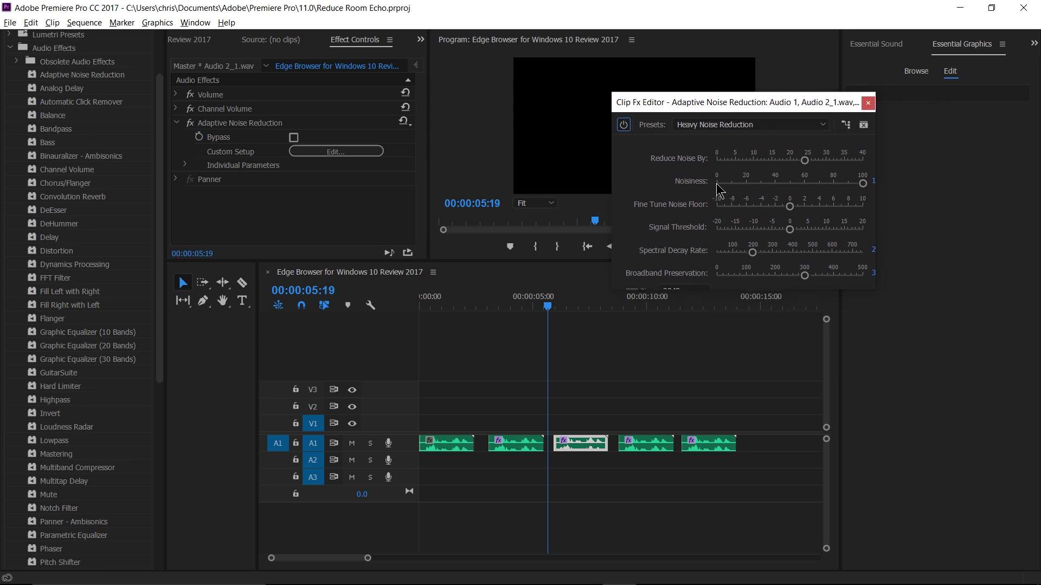
pyautogui.click(727, 125)
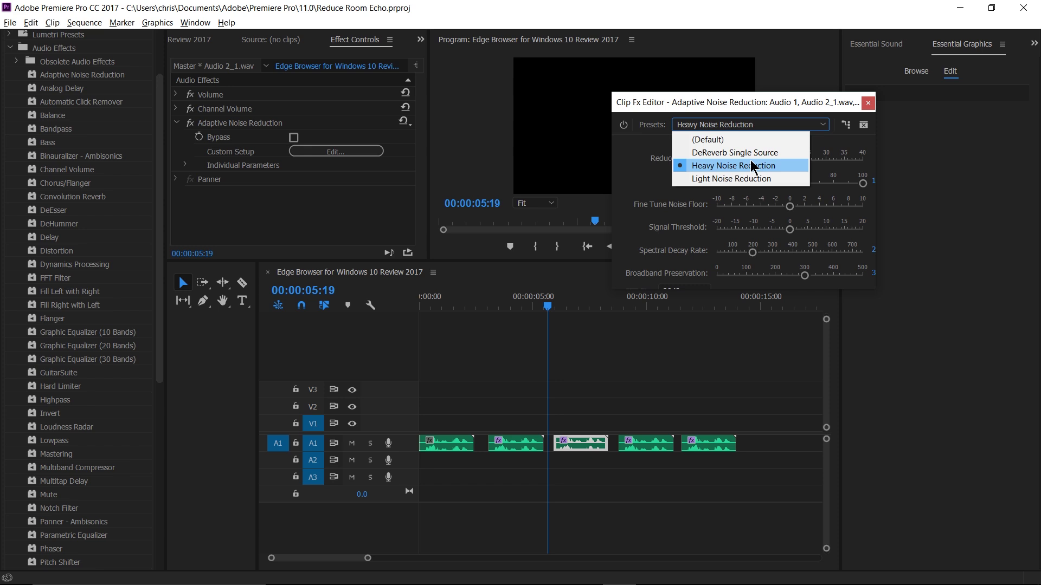
pyautogui.click(795, 125)
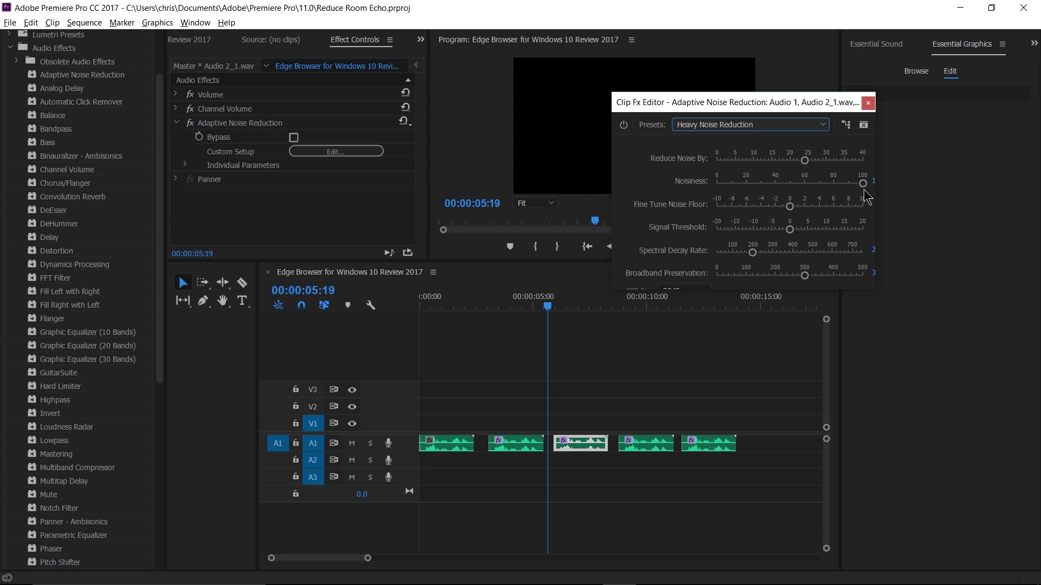
pyautogui.click(868, 103)
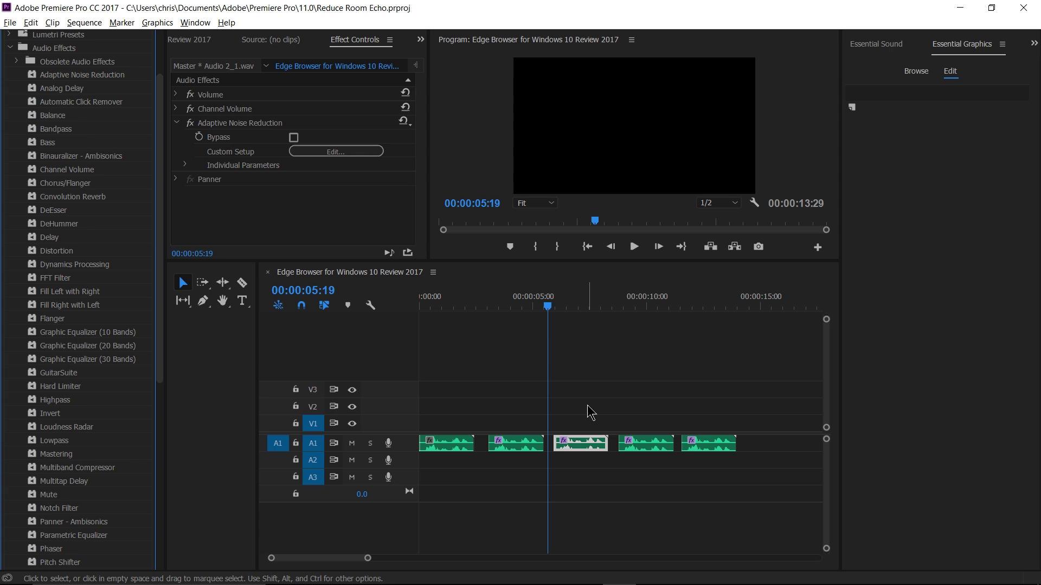
pyautogui.press('space')
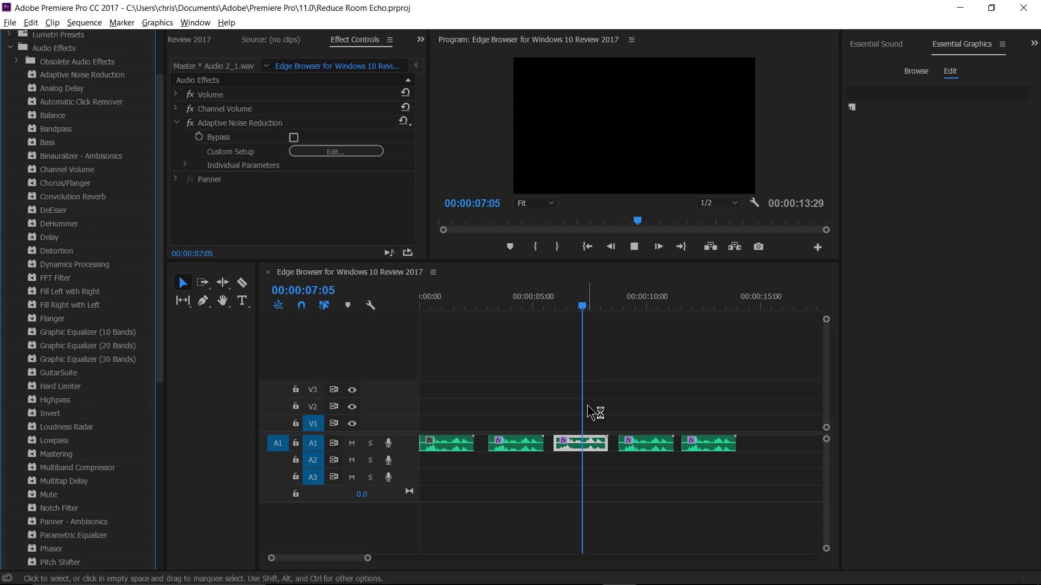
pyautogui.press('space')
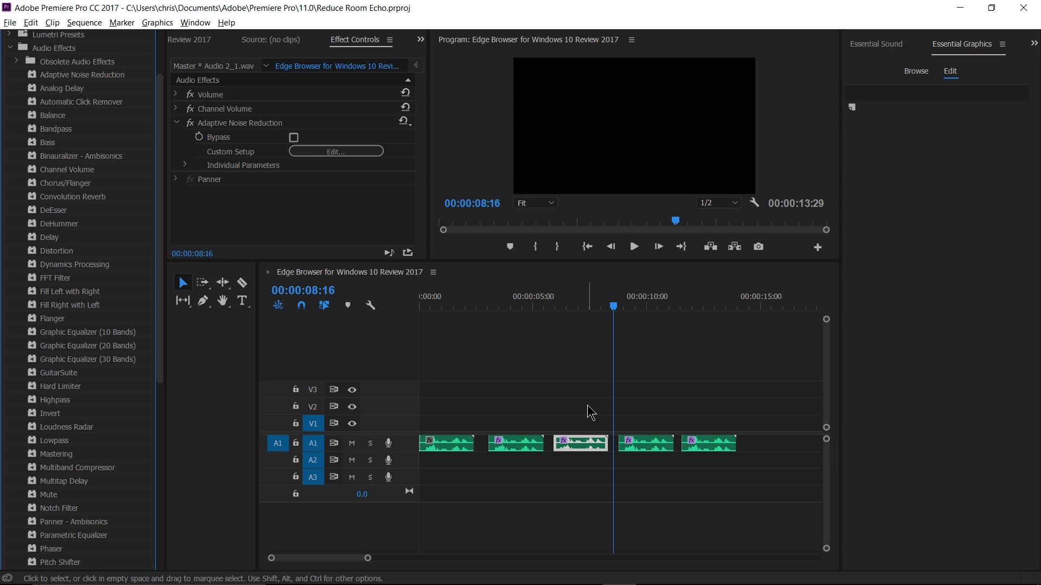
# Play the fourth clip with Dynamics Processing and Adaptive Noise Reduction, stopping at 00:00:11:11
pyautogui.click(644, 444)
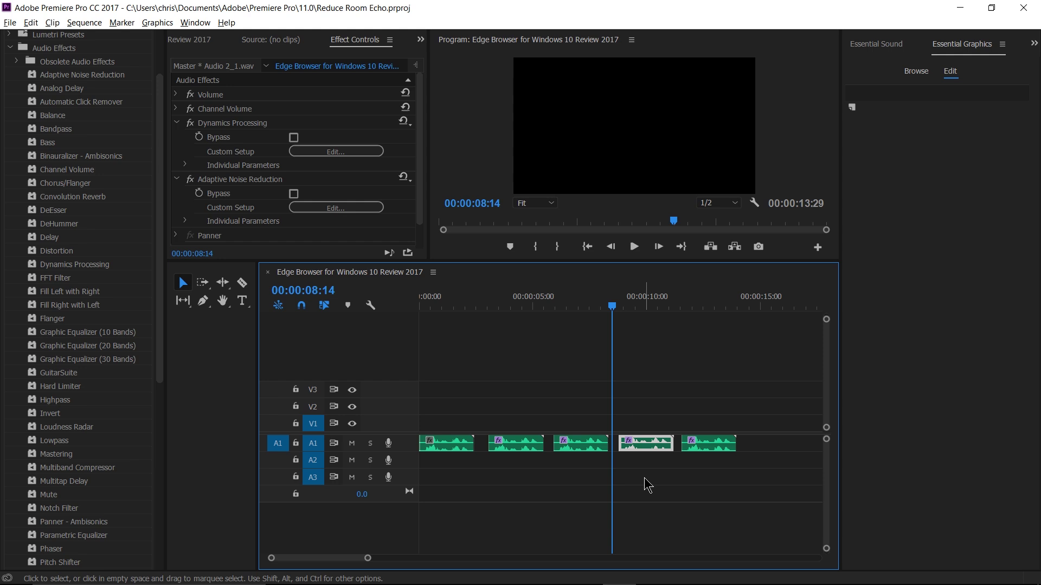
pyautogui.press('space')
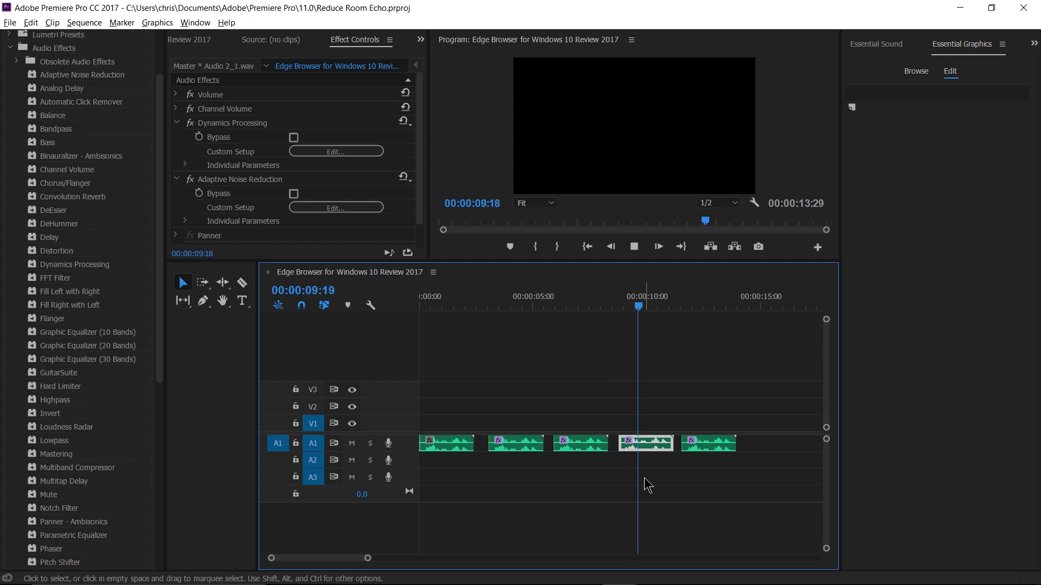
pyautogui.press('space')
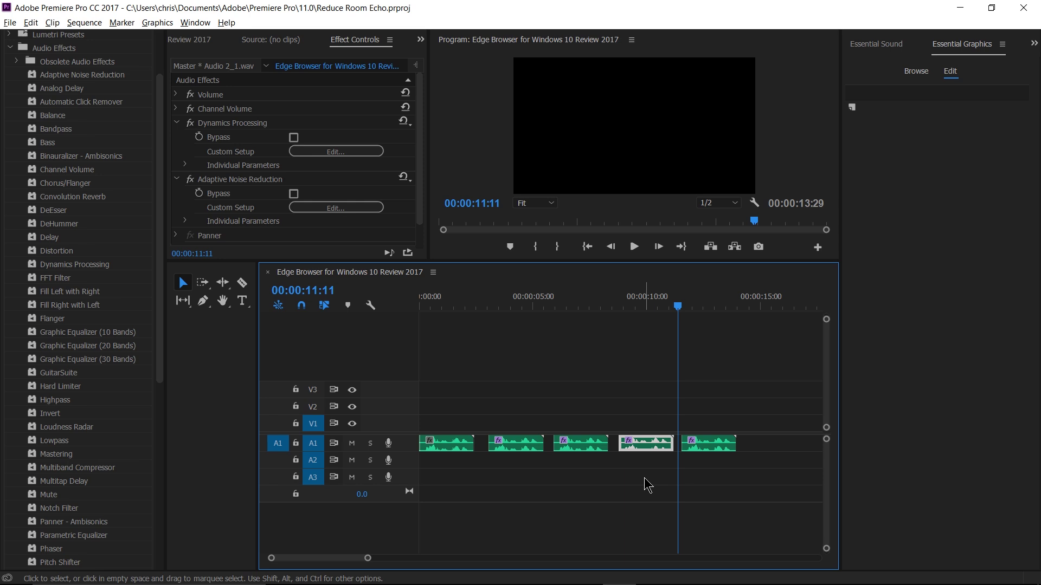
# Switch the fifth clip's Vocal Enhancer to Male mode and play back to 00:00:11:10
pyautogui.click(710, 445)
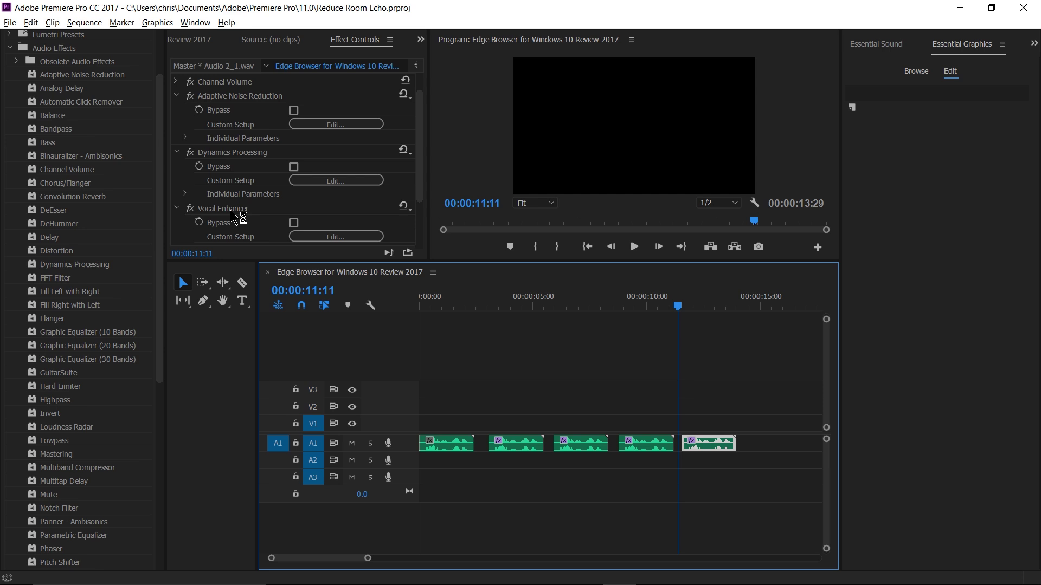
pyautogui.scroll(-2, 266, 220)
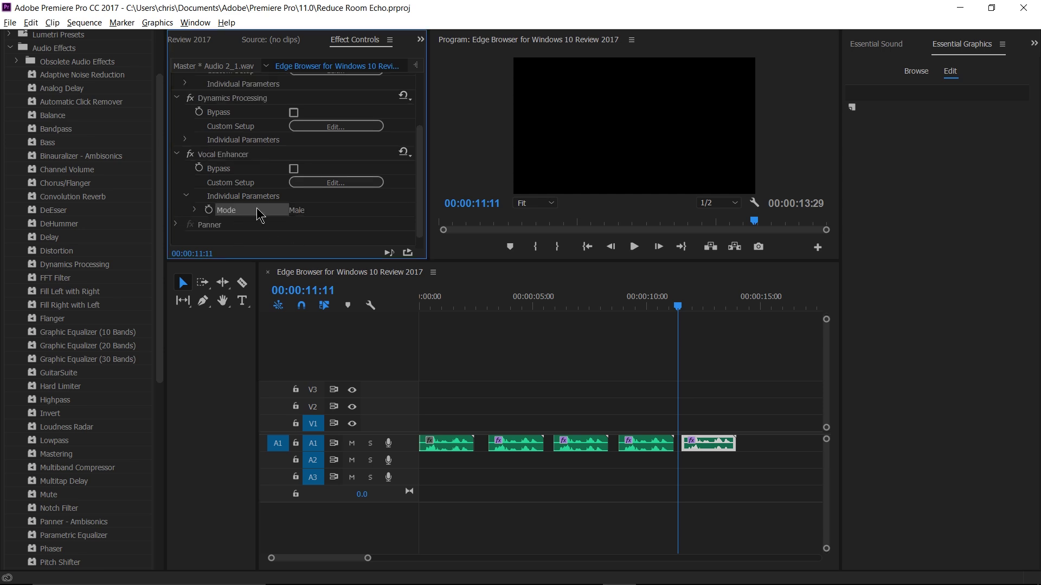
pyautogui.click(324, 185)
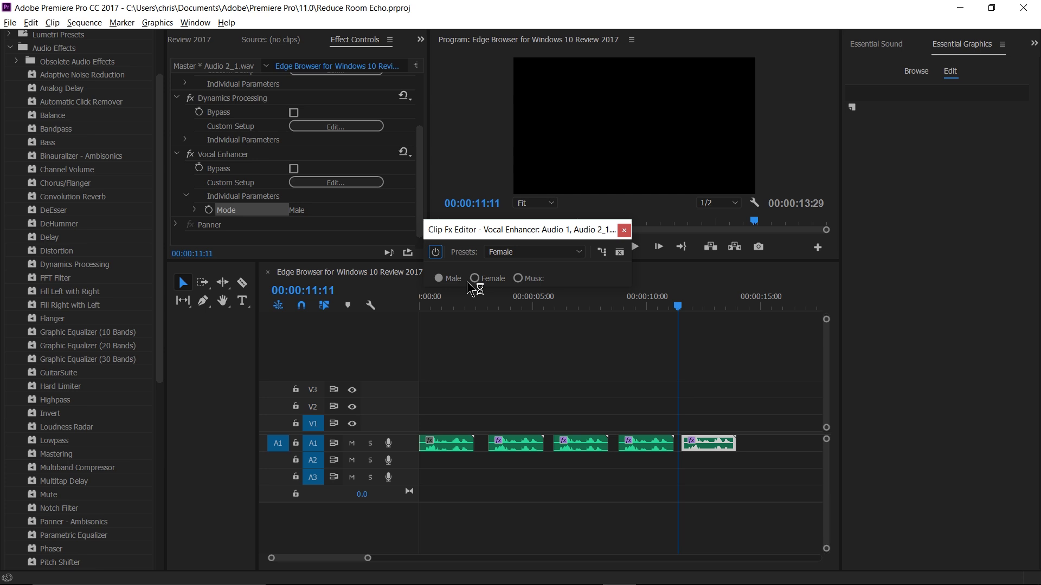
pyautogui.click(439, 279)
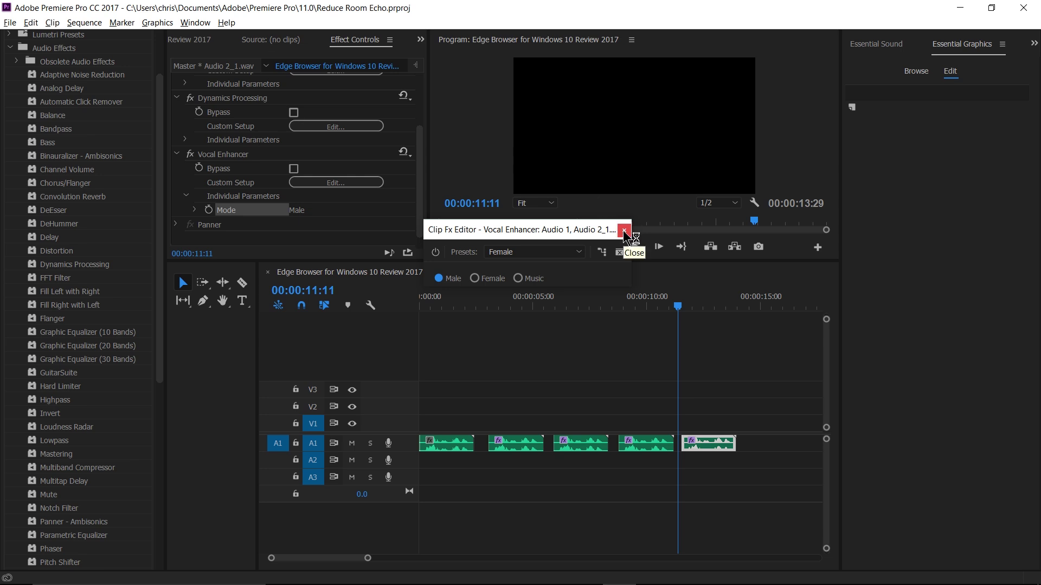
pyautogui.click(625, 232)
pyautogui.press('space')
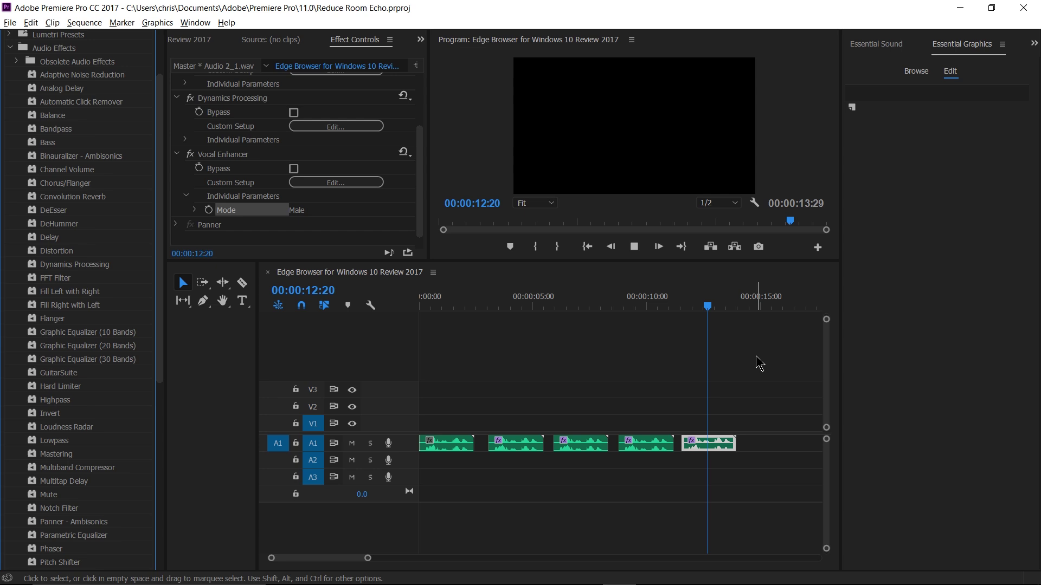
pyautogui.click(677, 298)
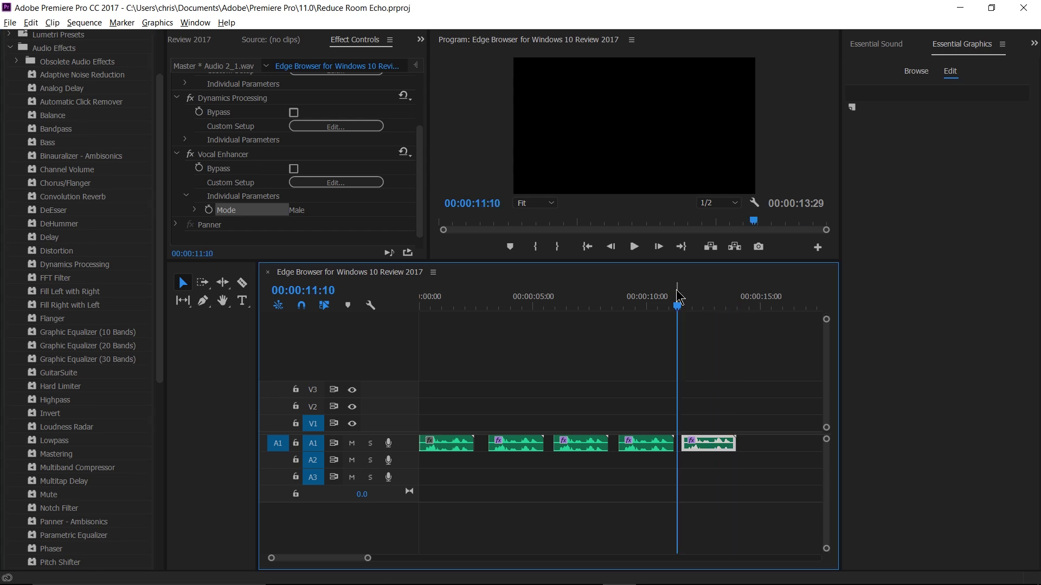
# Play the fifth clip with all three effects through to the sequence end at 00:00:13:29
pyautogui.press('space')
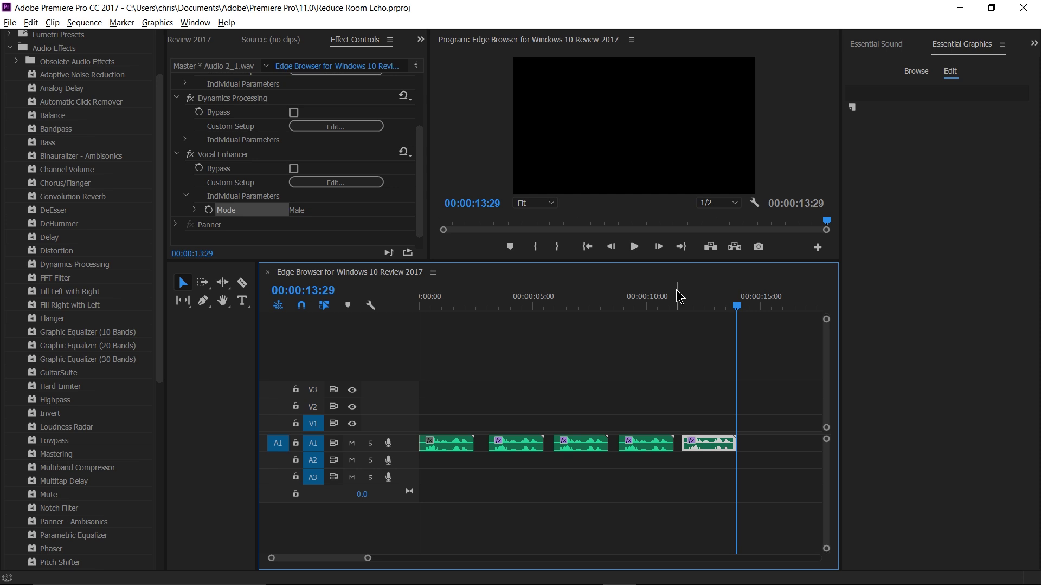
# Enlarge the Effect Controls area and raise Adaptive Noise Reduction Noisiness from 80 to 100
pyautogui.moveTo(407, 261); pyautogui.dragTo(407, 383)
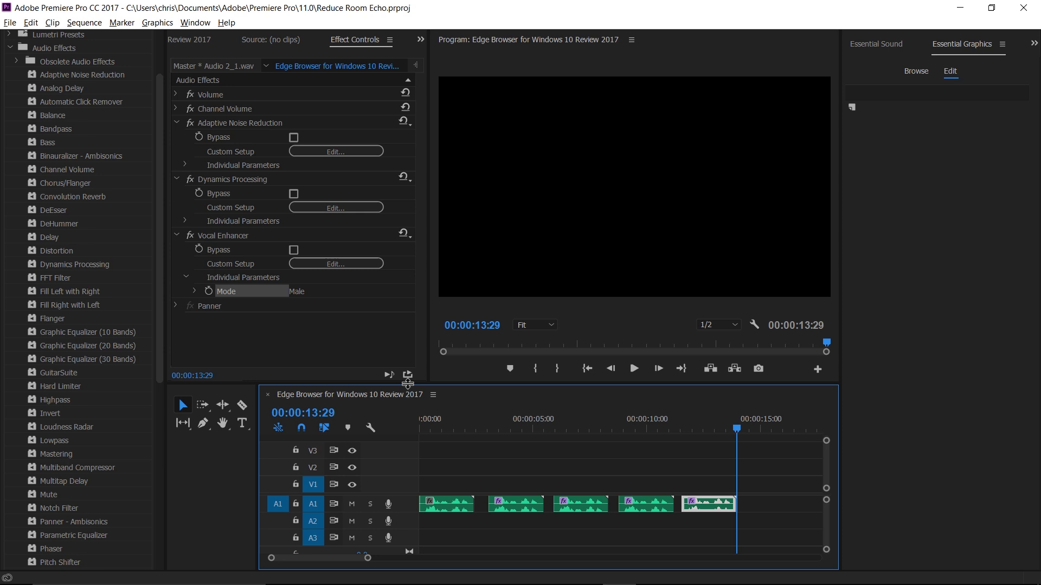
pyautogui.click(336, 152)
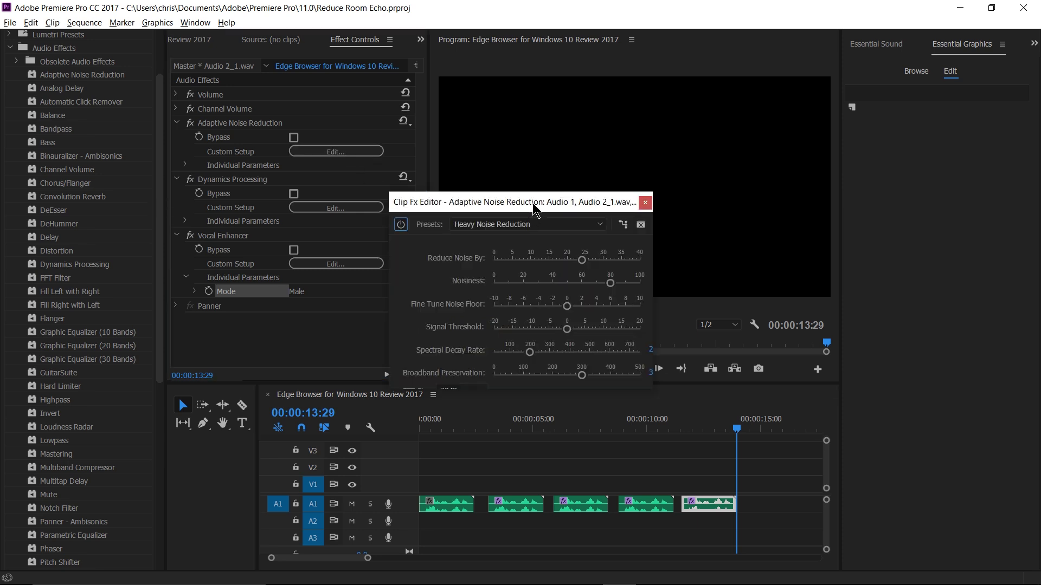
pyautogui.moveTo(536, 208); pyautogui.dragTo(597, 175)
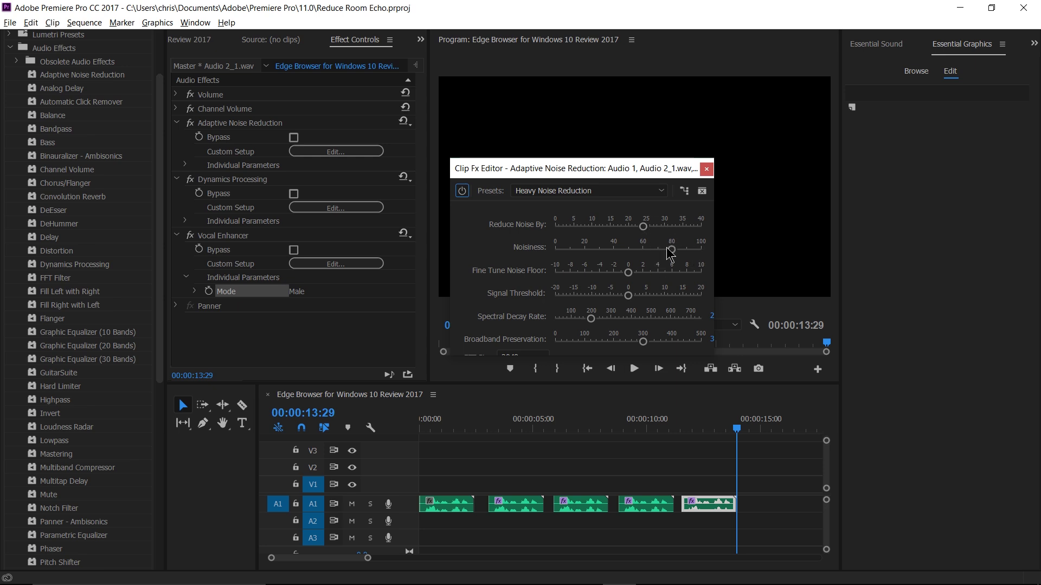
pyautogui.moveTo(670, 252); pyautogui.dragTo(827, 255)
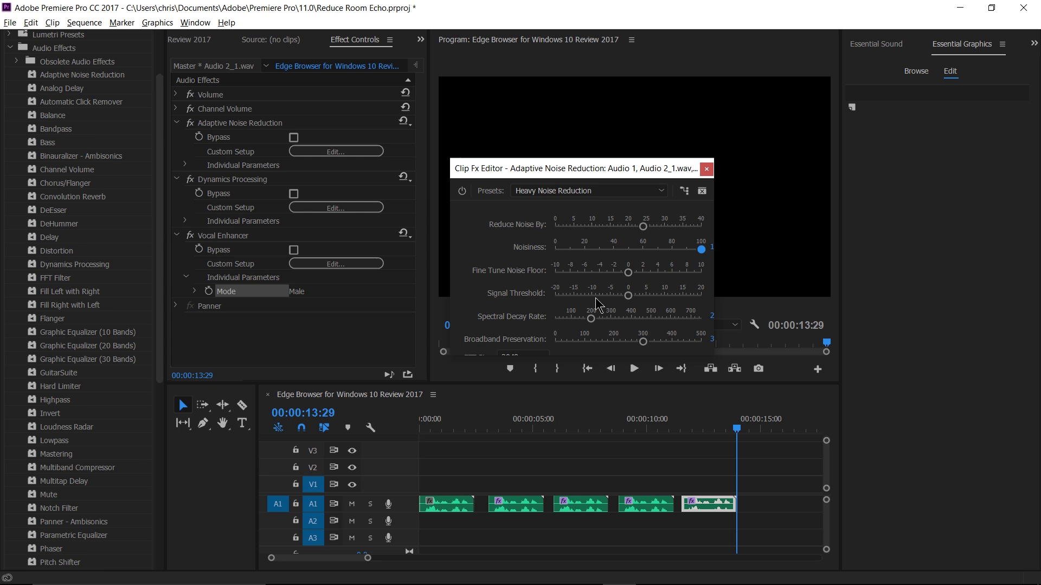
pyautogui.click(707, 168)
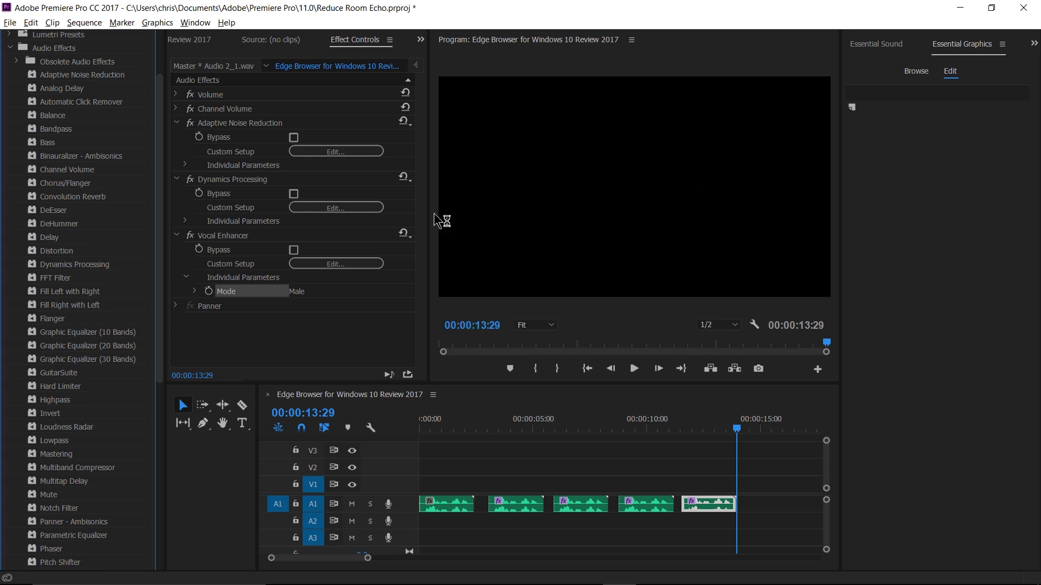
# Review the fifth clip's Dynamics Processing expander settings and close them unchanged
pyautogui.click(361, 208)
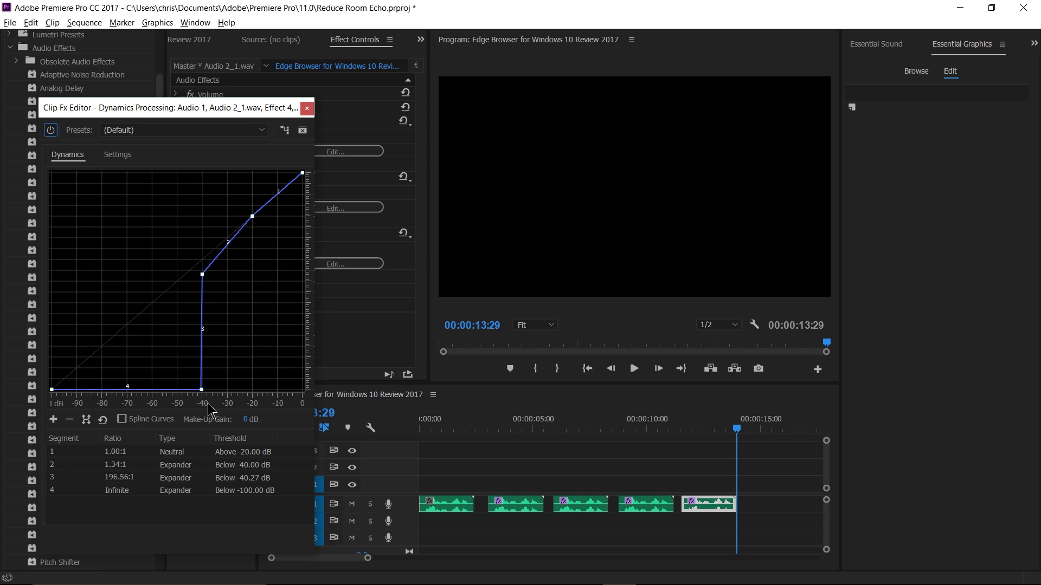
pyautogui.moveTo(199, 389)
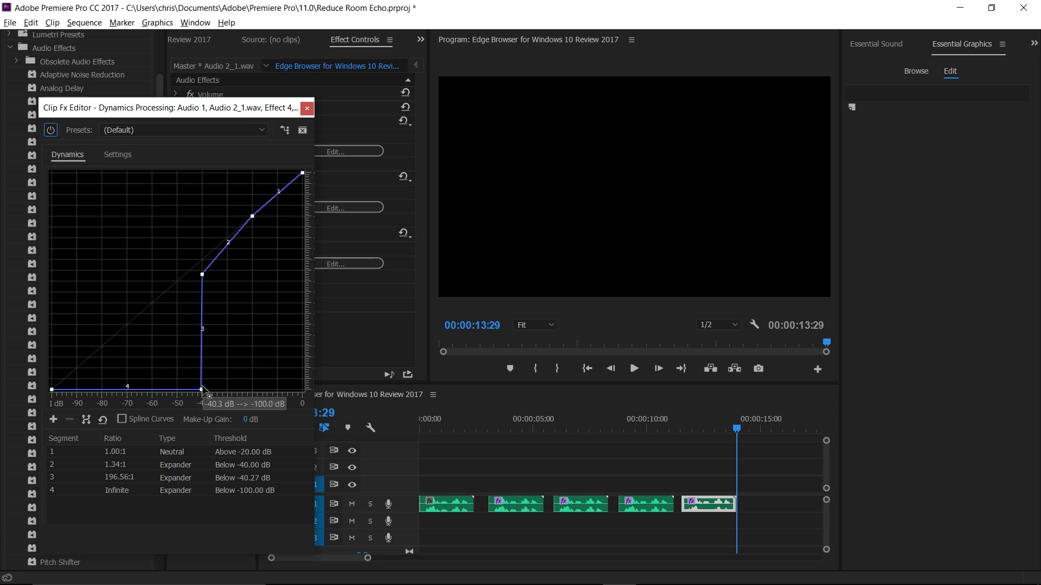
pyautogui.click(307, 107)
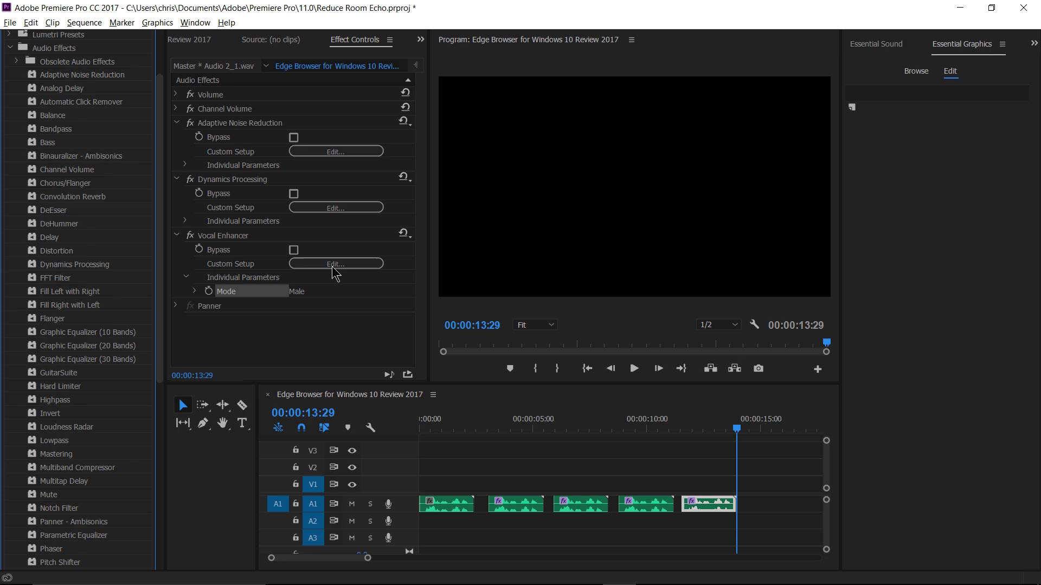
pyautogui.click(338, 325)
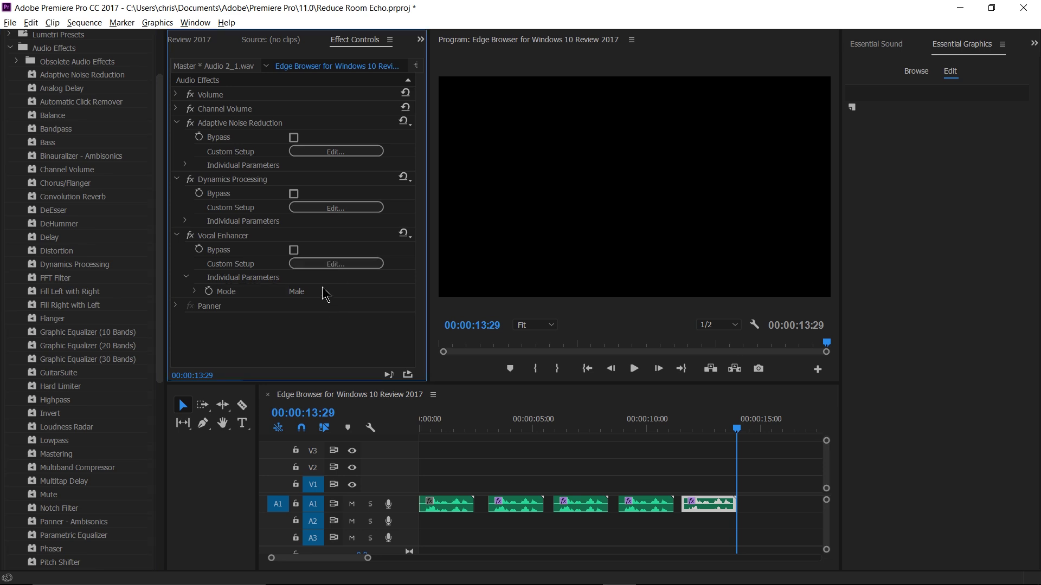